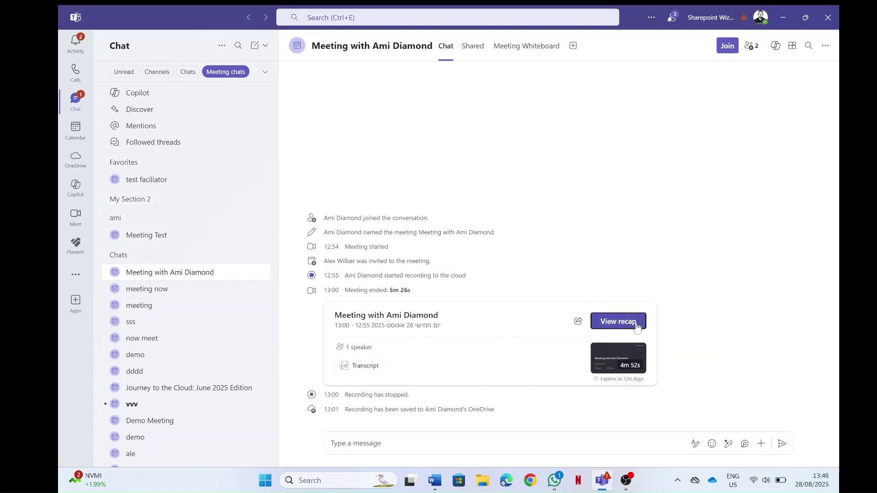
# Open the meeting's recap in a maximized window and show its custom summary
pyautogui.click(637, 323)
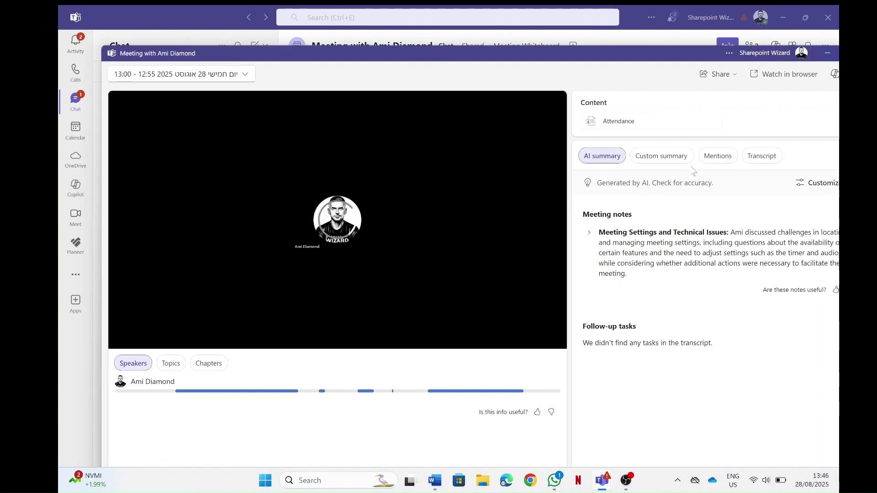
pyautogui.doubleClick(549, 53)
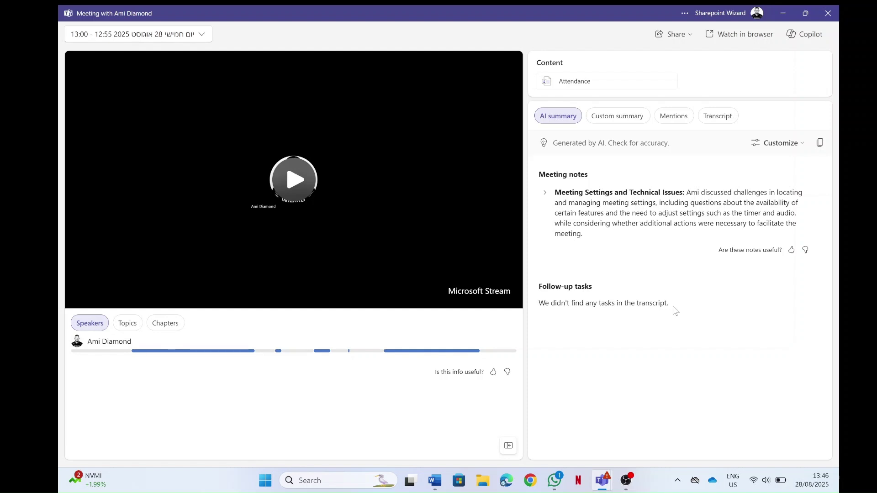
pyautogui.click(621, 121)
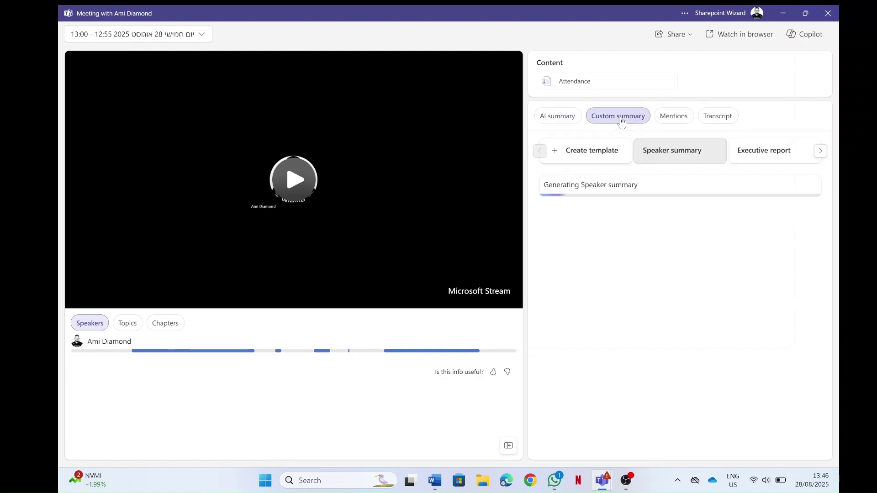
pyautogui.click(556, 116)
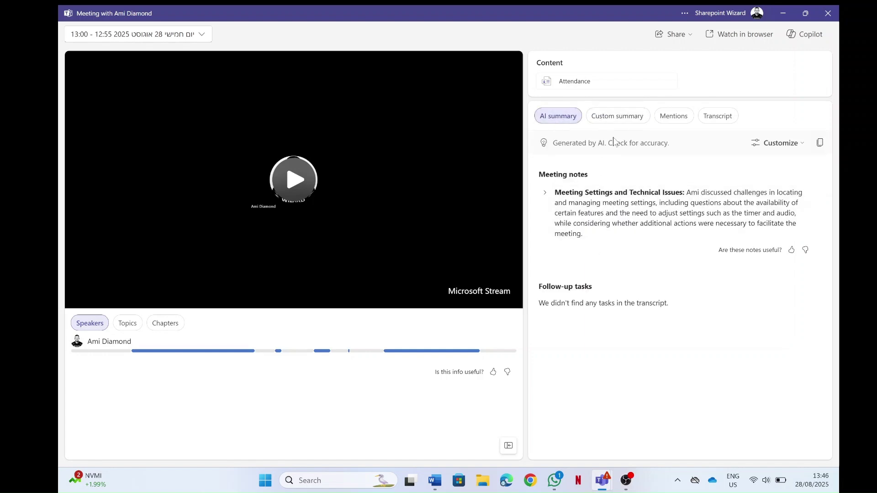
pyautogui.click(619, 120)
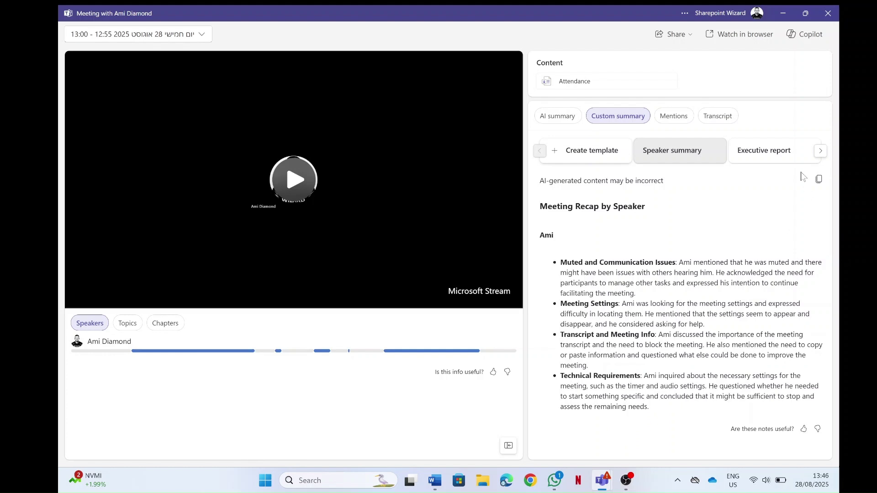
# Review the Executive report and Project update versions of the custom summary, and return to the AI summary
pyautogui.click(763, 152)
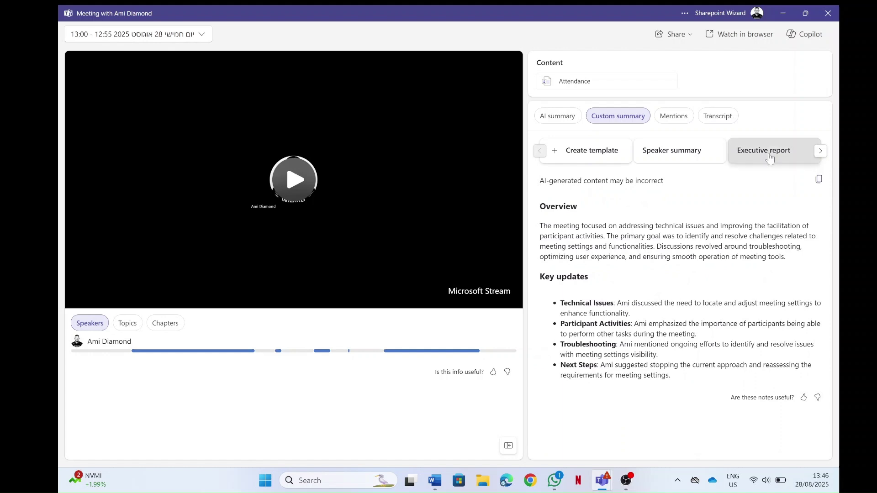
pyautogui.click(819, 152)
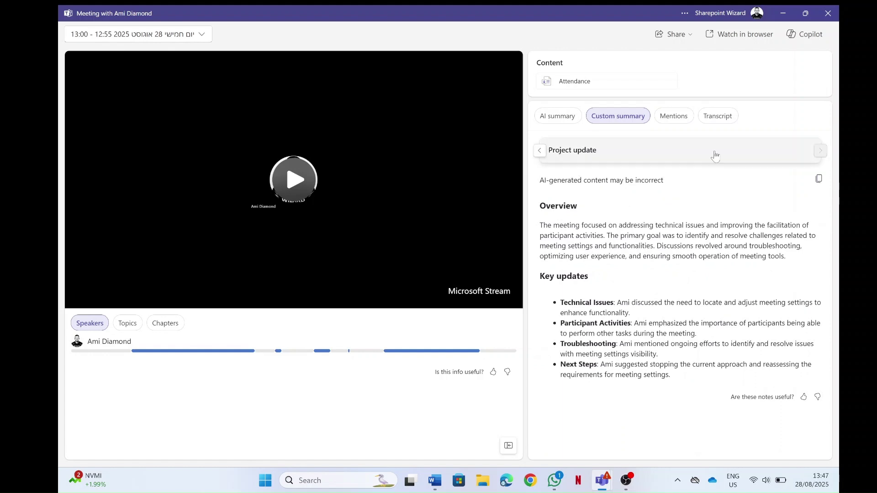
pyautogui.click(624, 150)
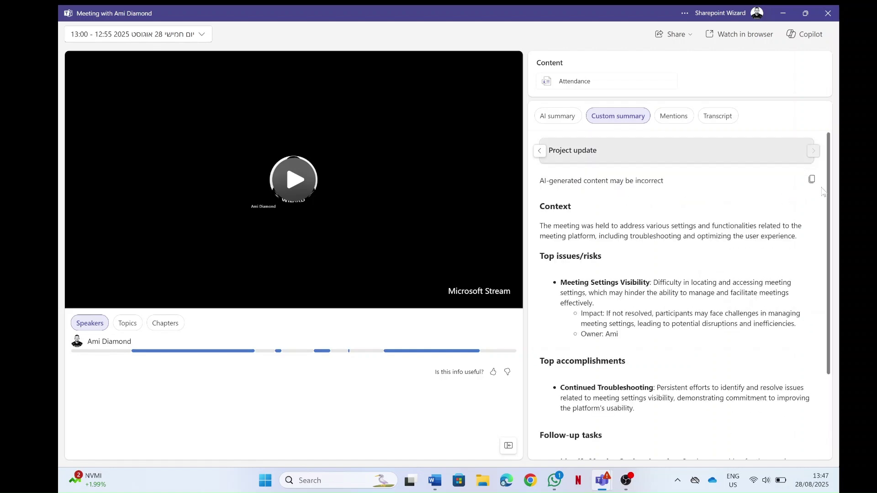
pyautogui.moveTo(829, 206); pyautogui.dragTo(838, 98)
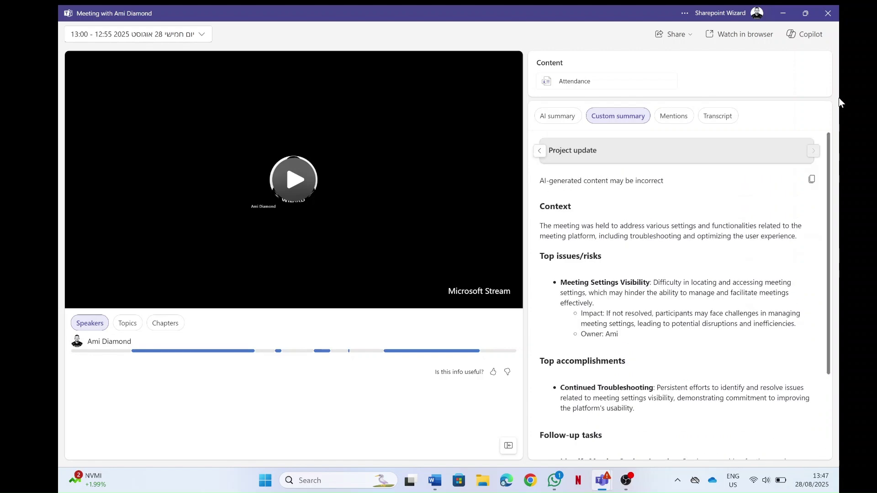
pyautogui.click(540, 151)
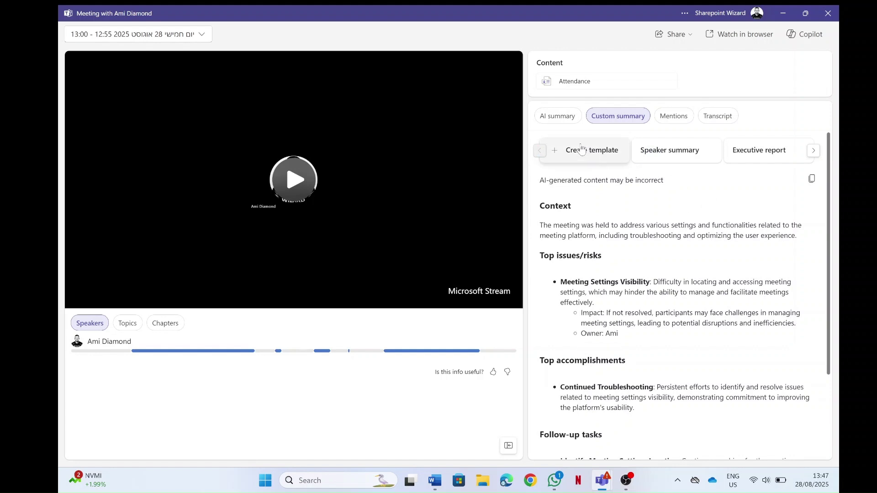
pyautogui.click(560, 117)
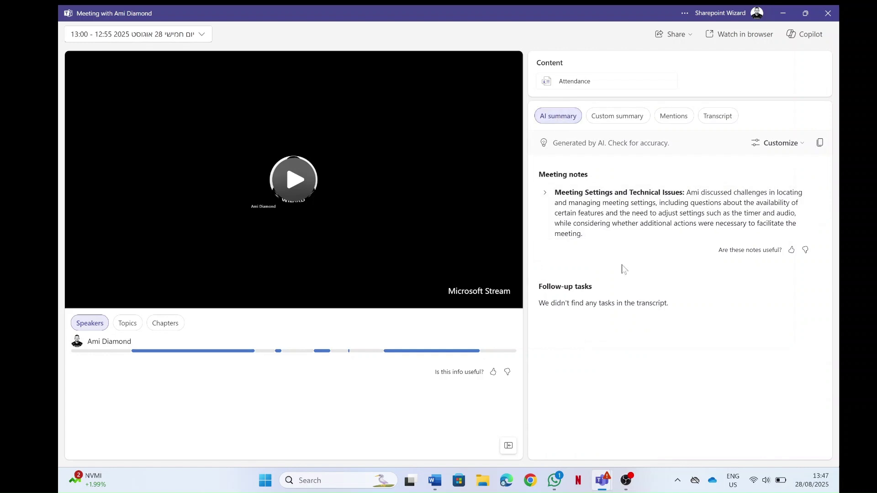
# Start a new summary template from the AI summary and name it "What did not work"
pyautogui.click(802, 143)
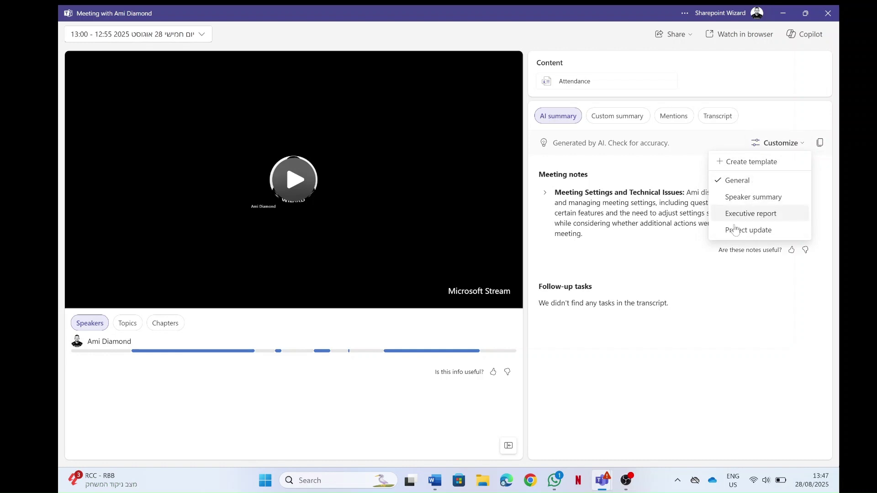
pyautogui.click(745, 163)
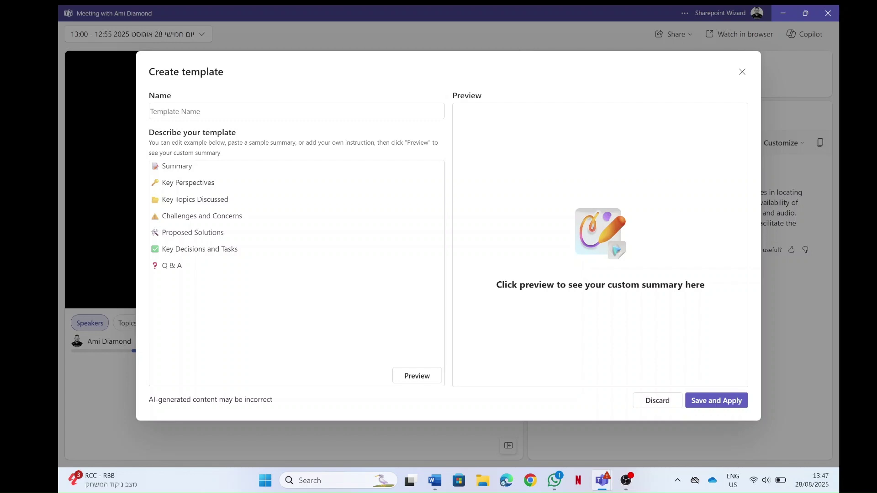
pyautogui.click(180, 113)
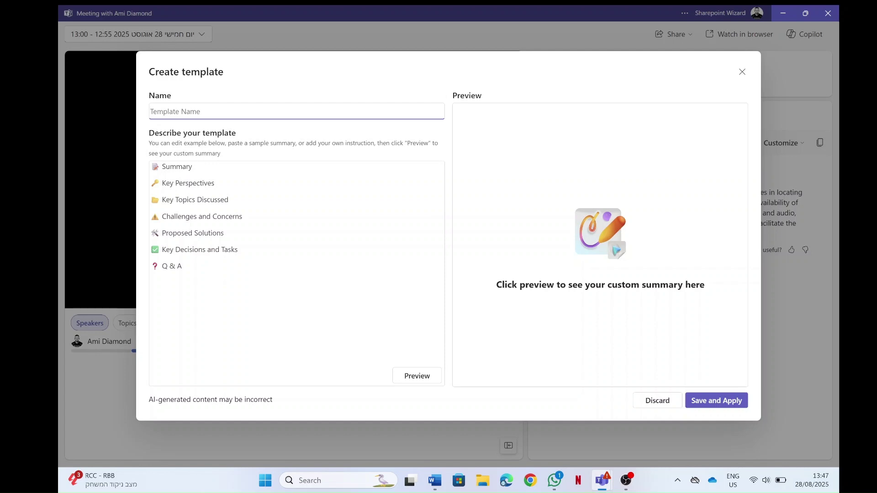
pyautogui.write('W')
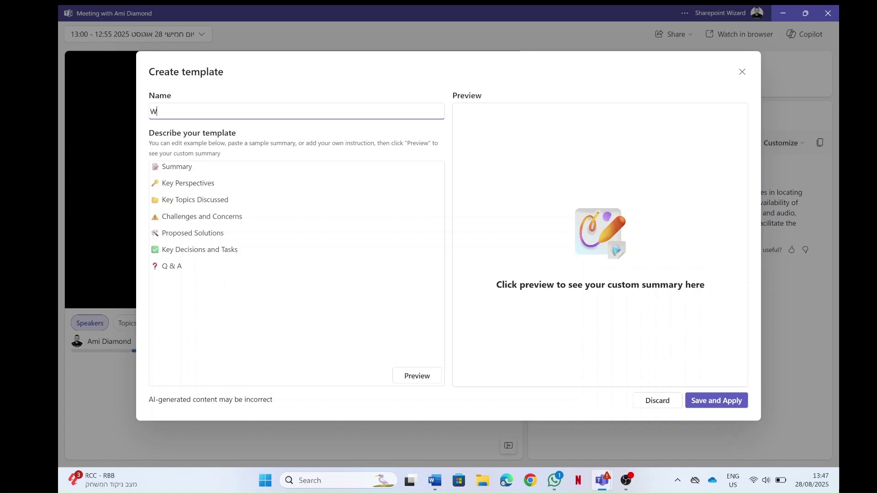
pyautogui.write('hat did not work?')
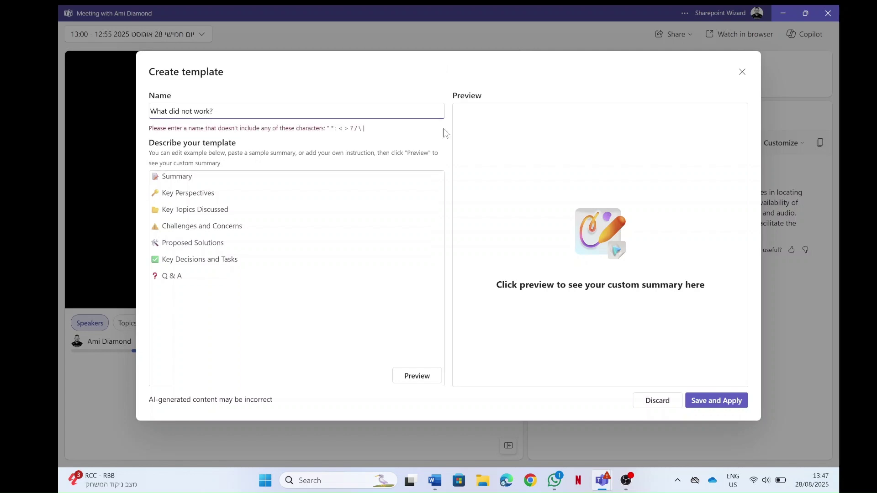
pyautogui.press('BackSpace')
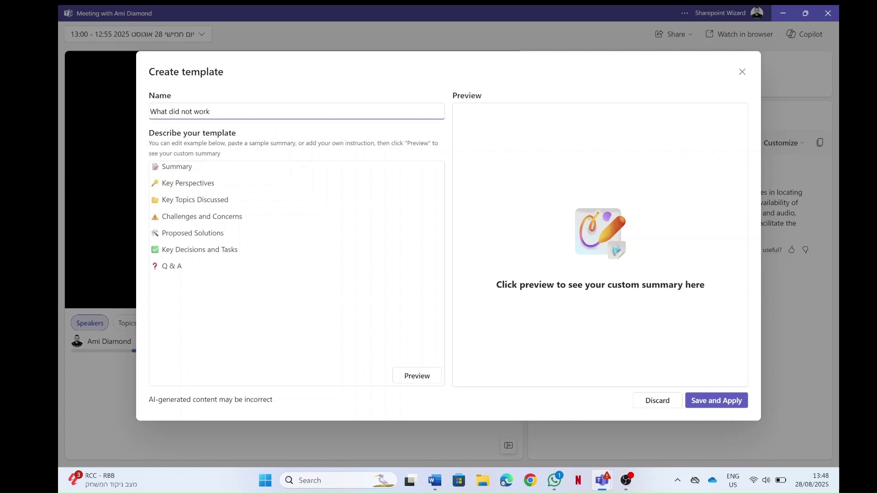
# Add a section line with a target emoji and "what did not work" below Q & A in the template description
pyautogui.click(182, 266)
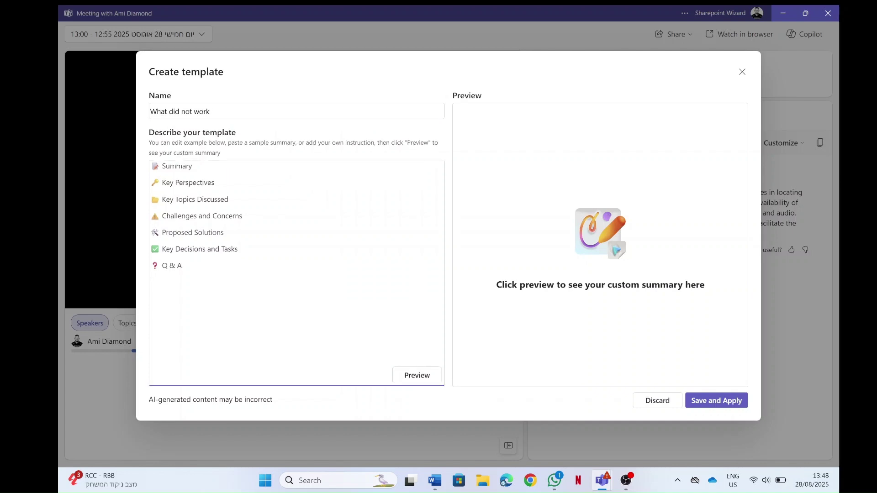
pyautogui.press('super+period')
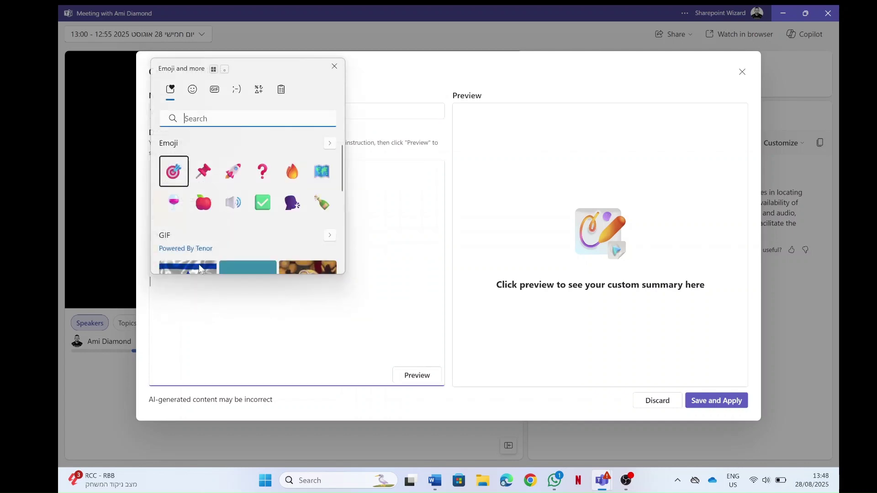
pyautogui.click(173, 172)
pyautogui.click(466, 232)
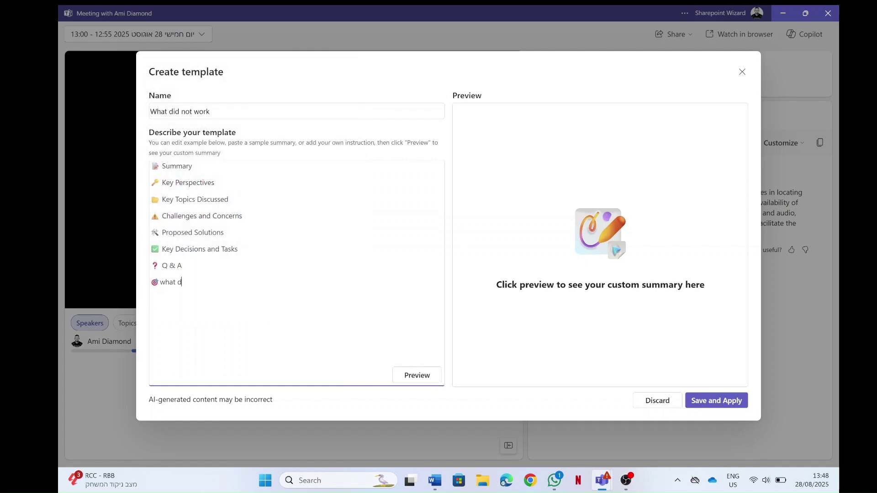
pyautogui.write('what did not work')
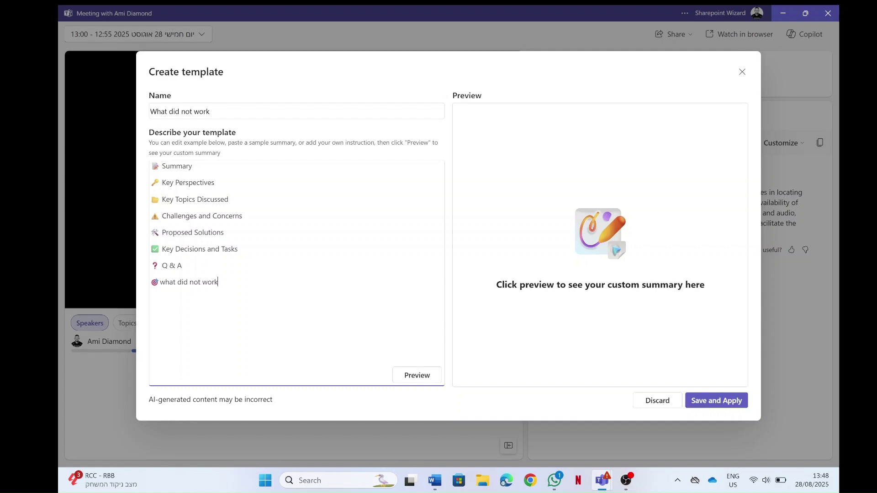
# Preview the custom summary down to its last section, and save and apply the template
pyautogui.click(425, 376)
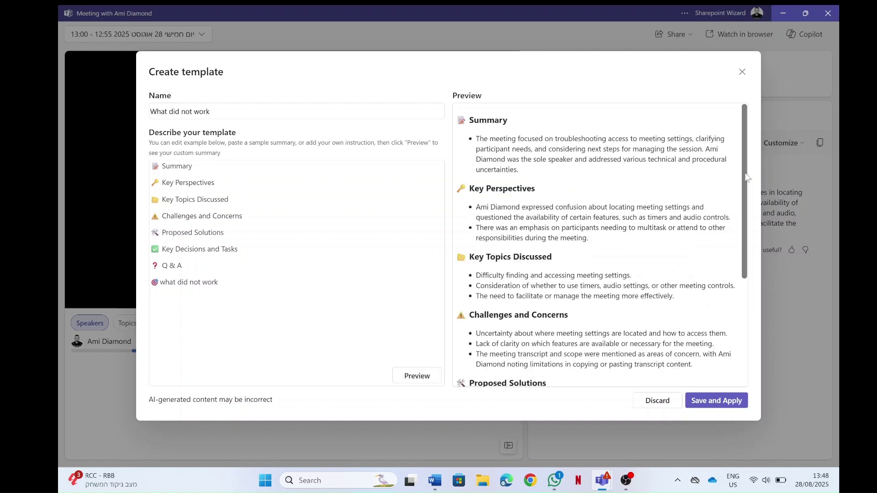
pyautogui.scroll(-5, 664, 328)
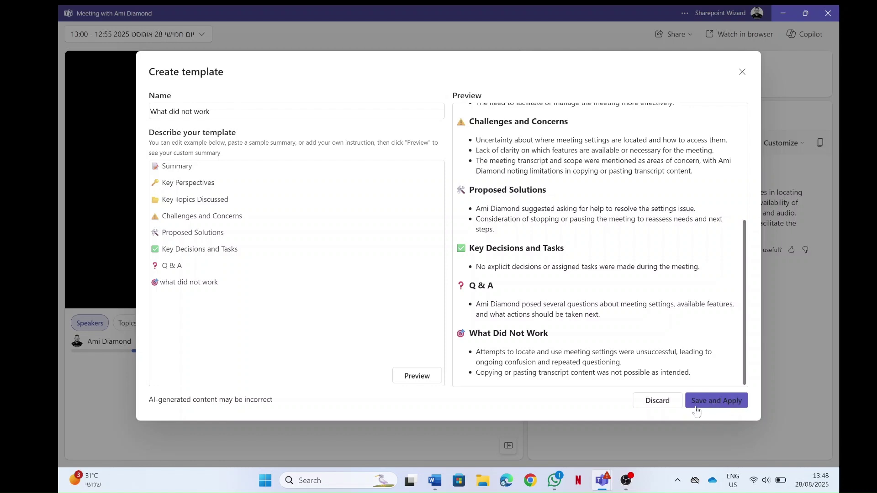
pyautogui.click(723, 411)
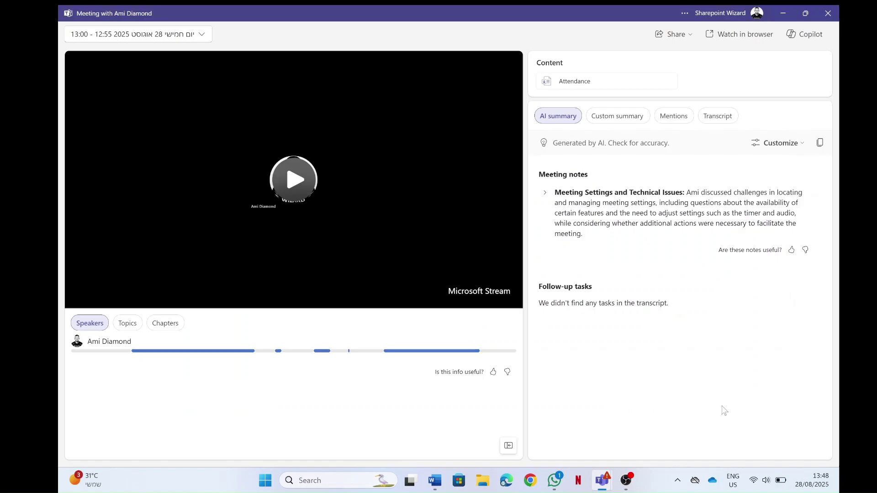
# Check the list of available summary templates and view the custom summary generated with "What did not work"
pyautogui.click(786, 146)
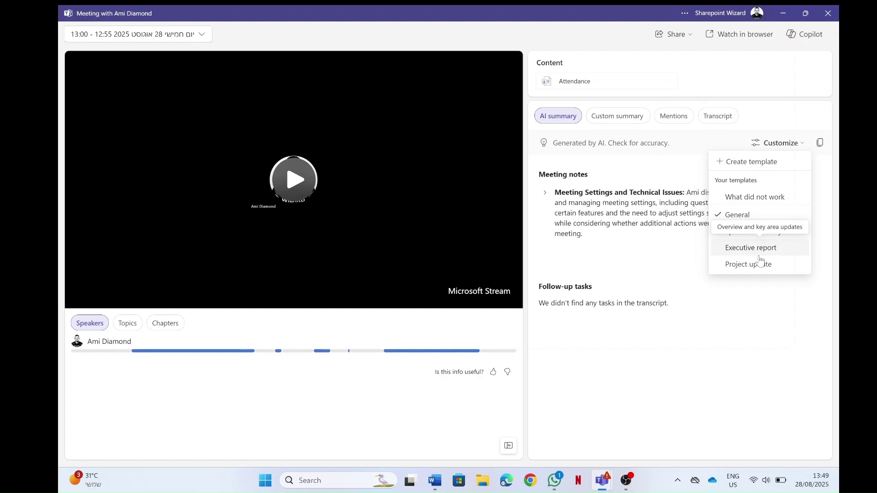
pyautogui.click(635, 118)
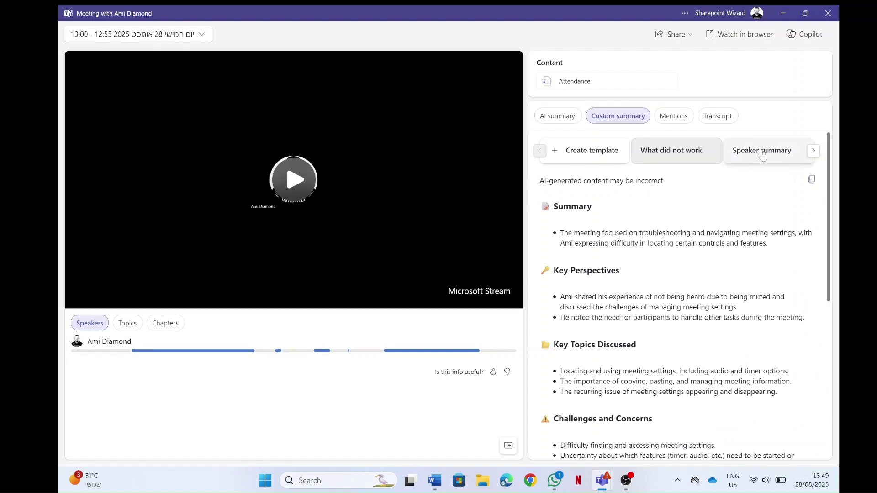
pyautogui.moveTo(688, 156)
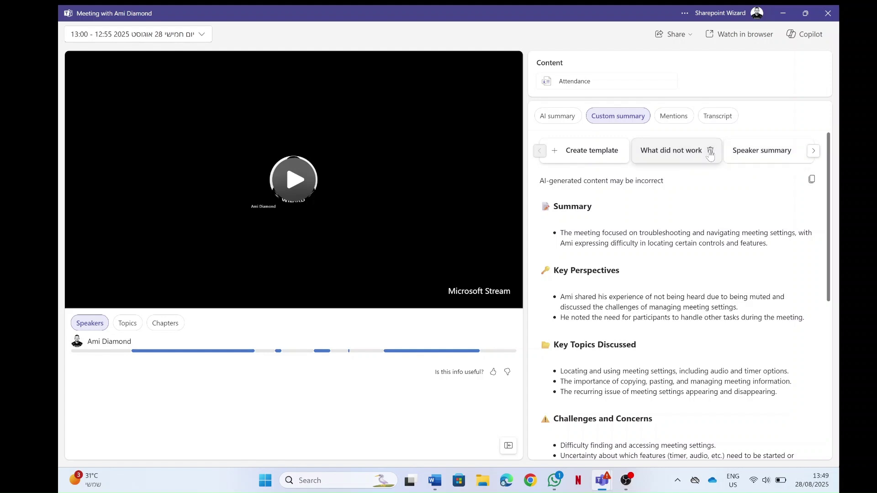
# Start another summary template and replace its Summary section text with "who was on this meeting"
pyautogui.click(599, 156)
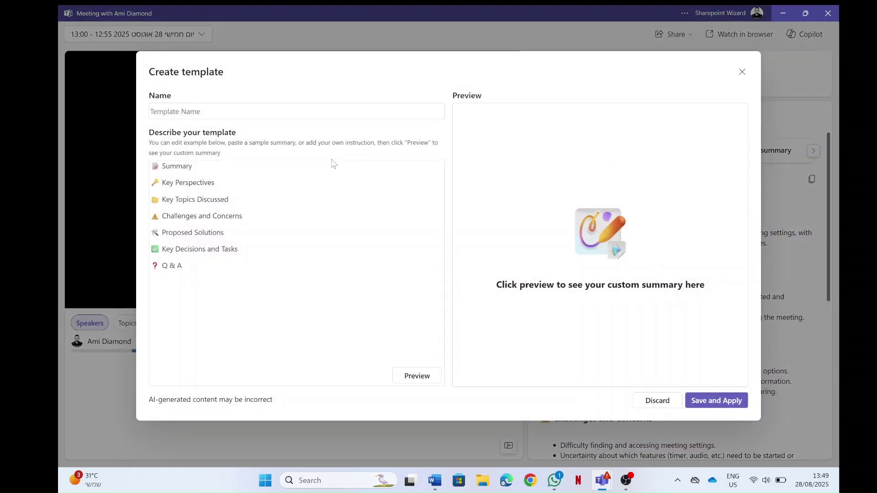
pyautogui.moveTo(192, 166); pyautogui.dragTo(162, 166)
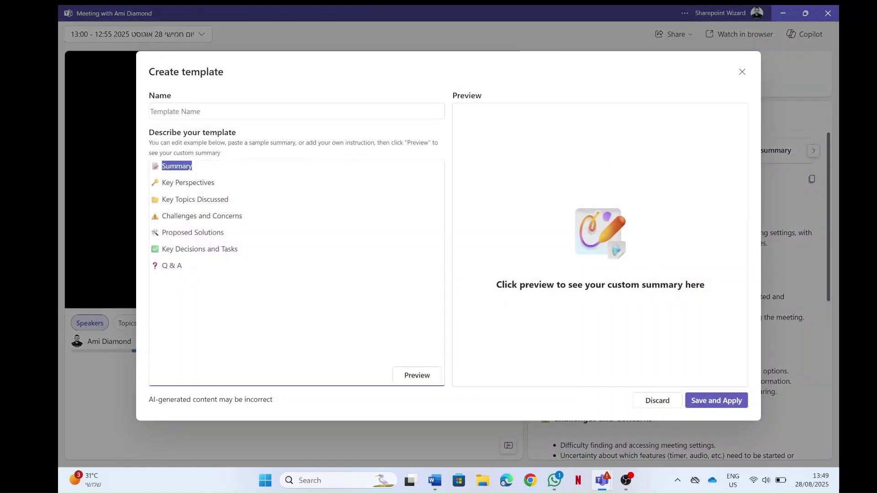
pyautogui.write('who')
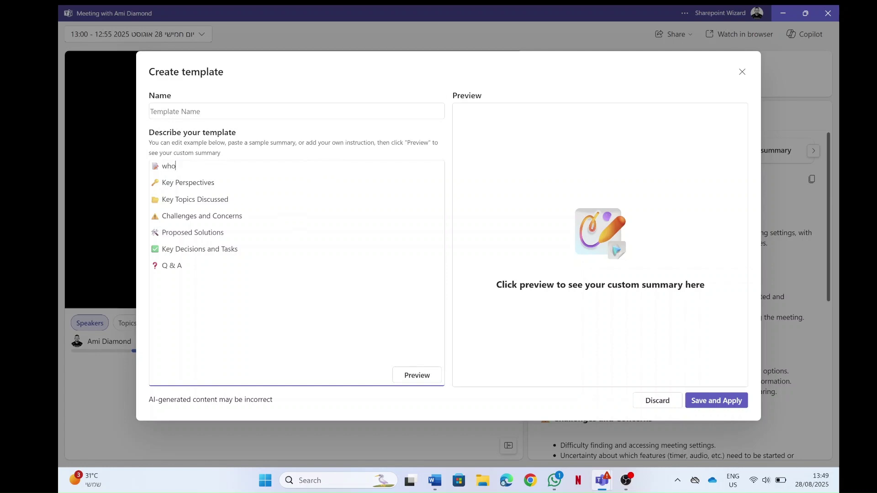
pyautogui.write(' was on ')
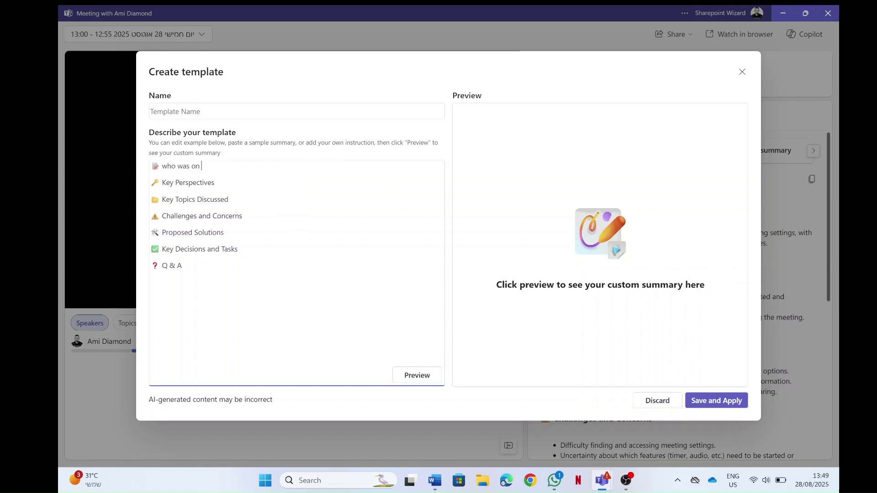
pyautogui.write('this meeting')
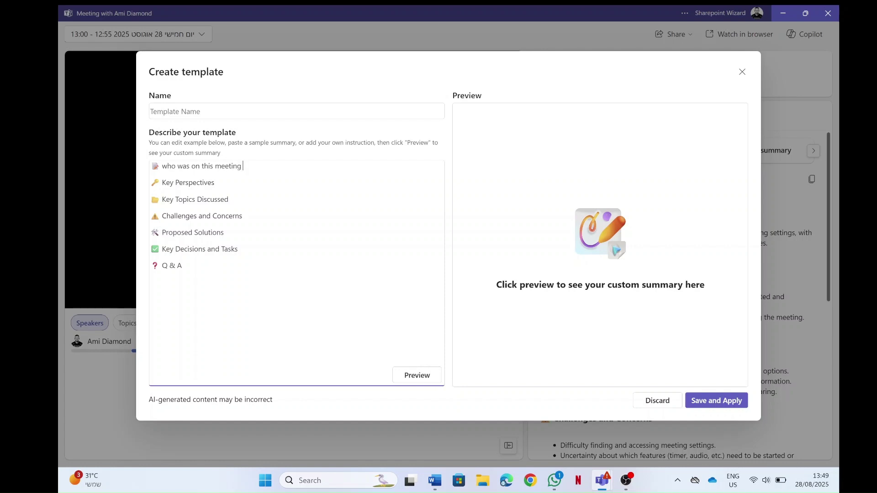
# Replace the Key Perspectives section text in the template description with "did anyone leave the meeting"
pyautogui.hotkey('shift', 'End')
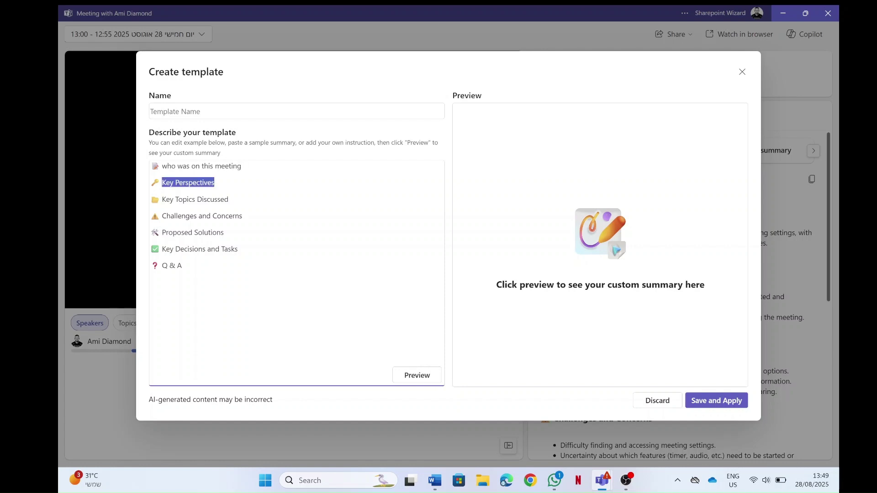
pyautogui.write('did anyo')
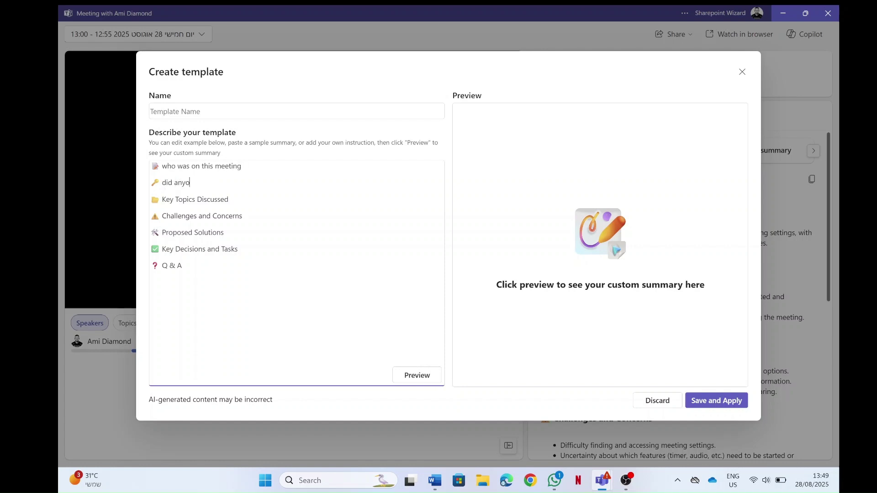
pyautogui.write('ne le')
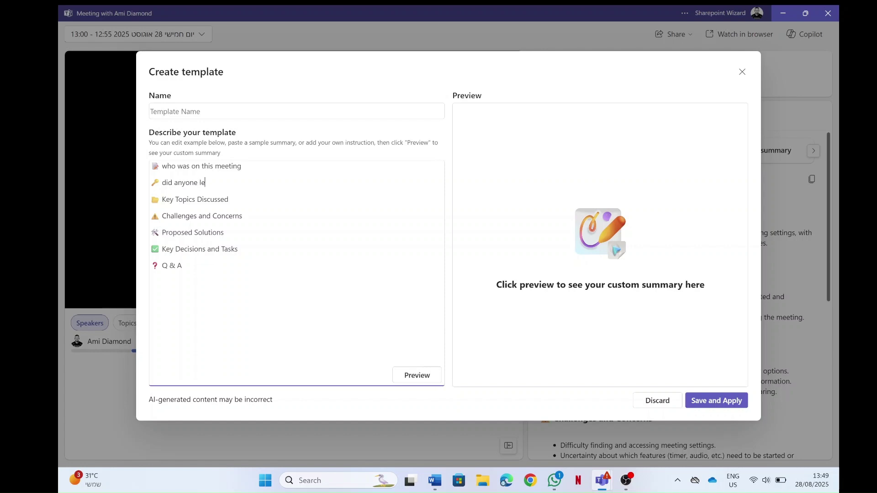
pyautogui.write('ave the meeting')
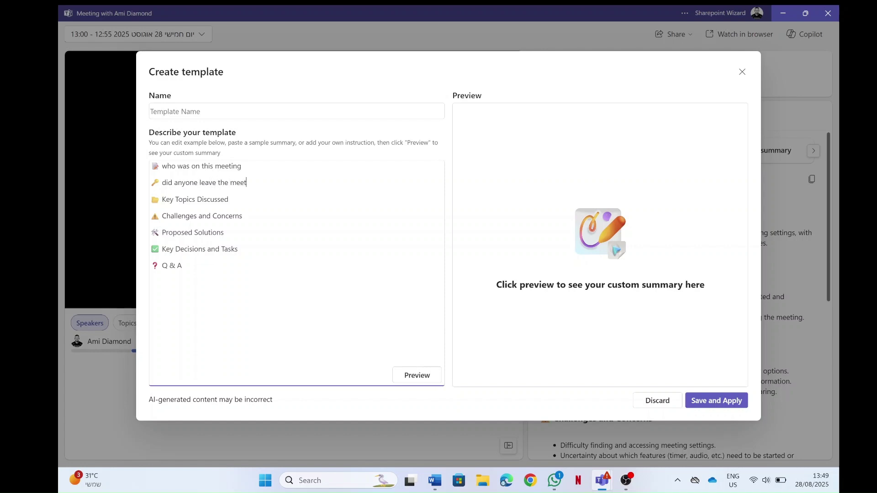
# Name the template "stats", then save and apply it to the meeting recap
pyautogui.click(155, 112)
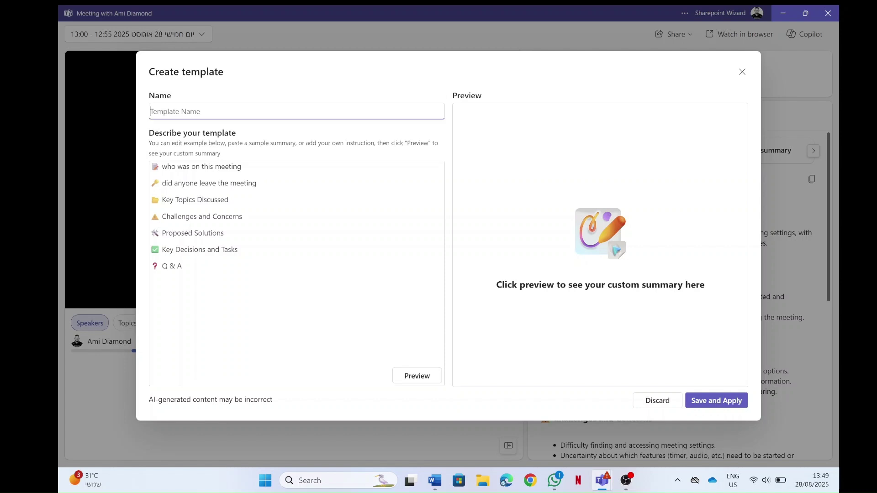
pyautogui.write('st')
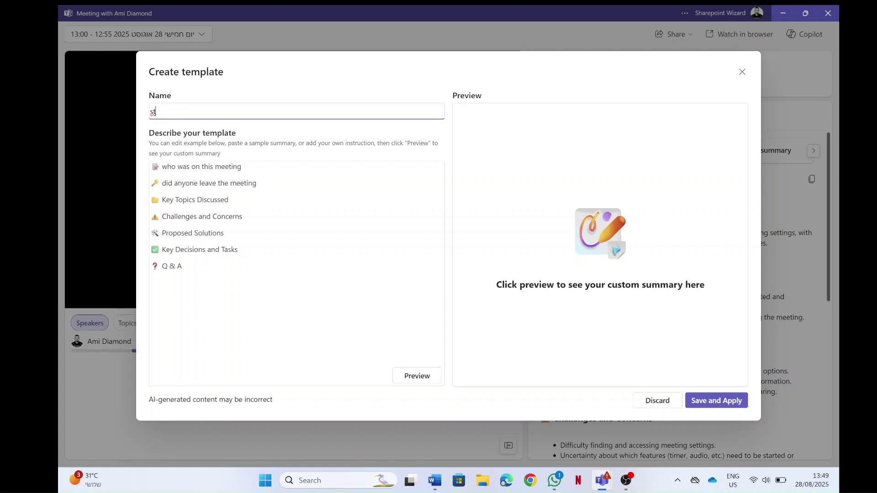
pyautogui.write('t=a=')
pyautogui.press('BackSpace')
pyautogui.press('BackSpace')
pyautogui.press('BackSpace')
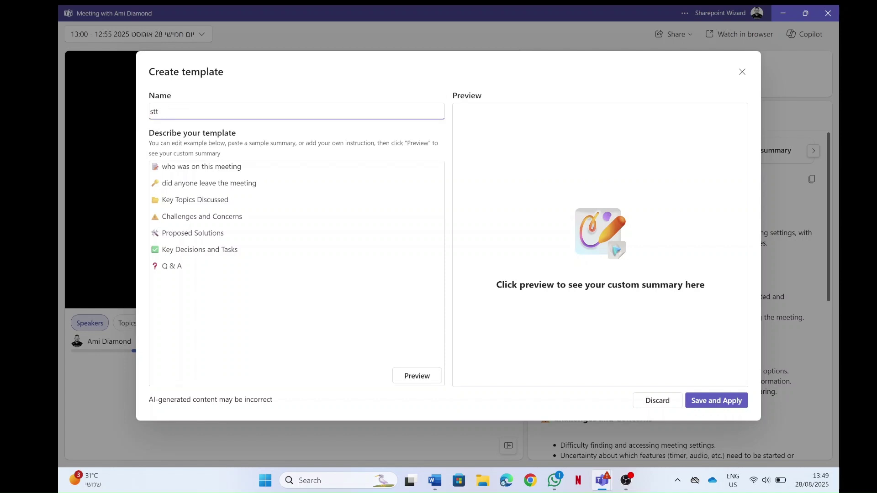
pyautogui.write('ats')
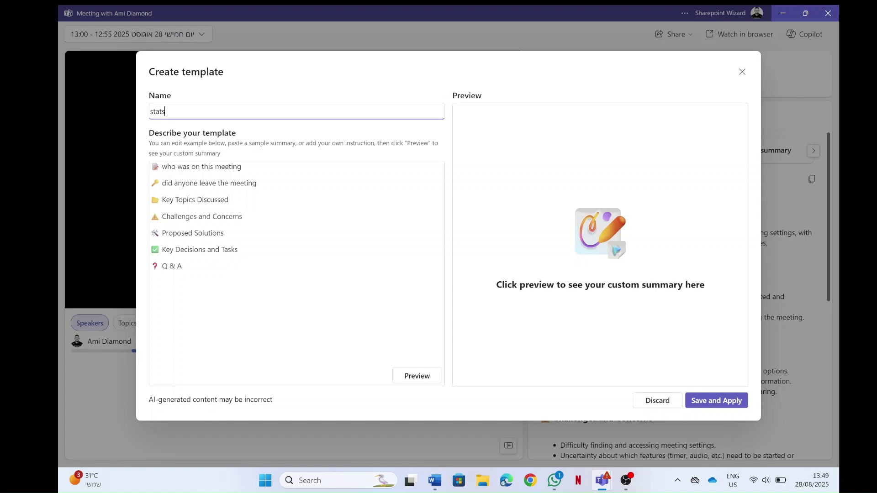
pyautogui.moveTo(230, 199); pyautogui.dragTo(150, 207)
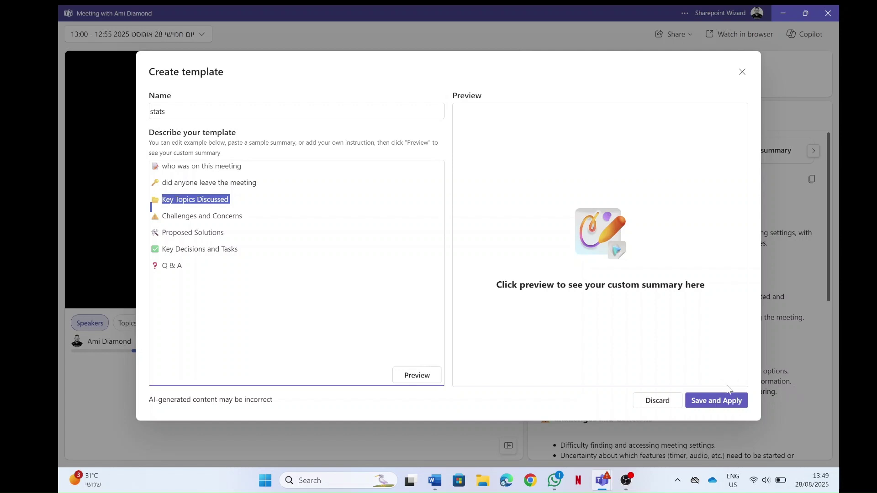
pyautogui.click(734, 401)
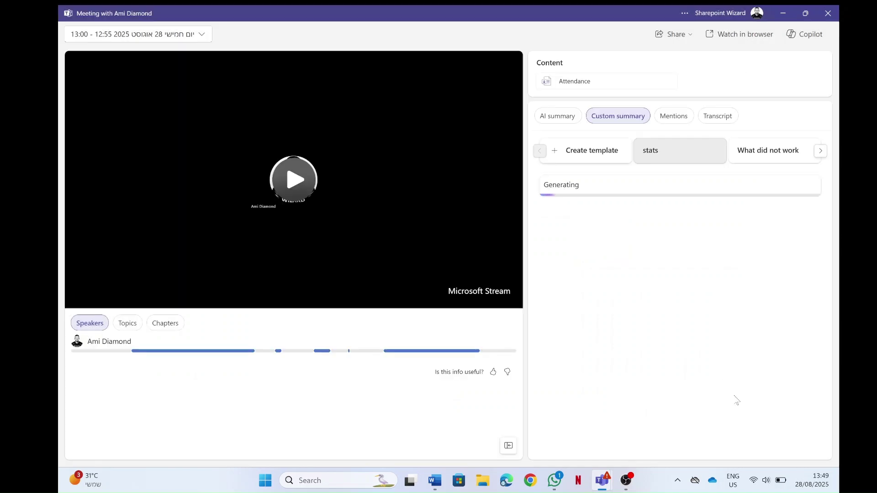